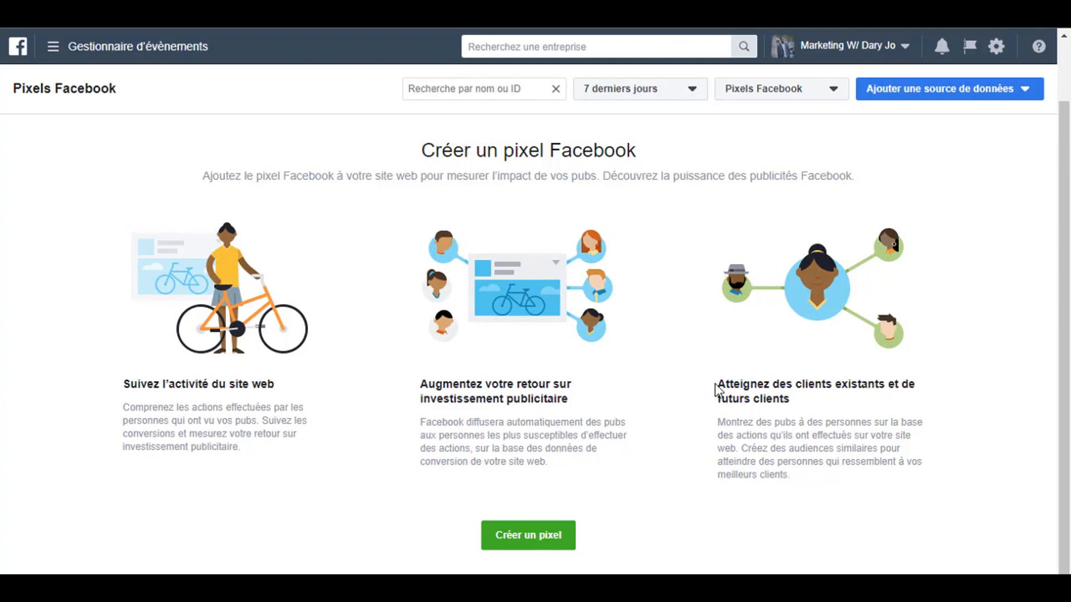
- Open the Pixels page of the Events Manager to reach the Facebook pixel creation option
{"action": "left_click", "coordinate": [59, 51]}
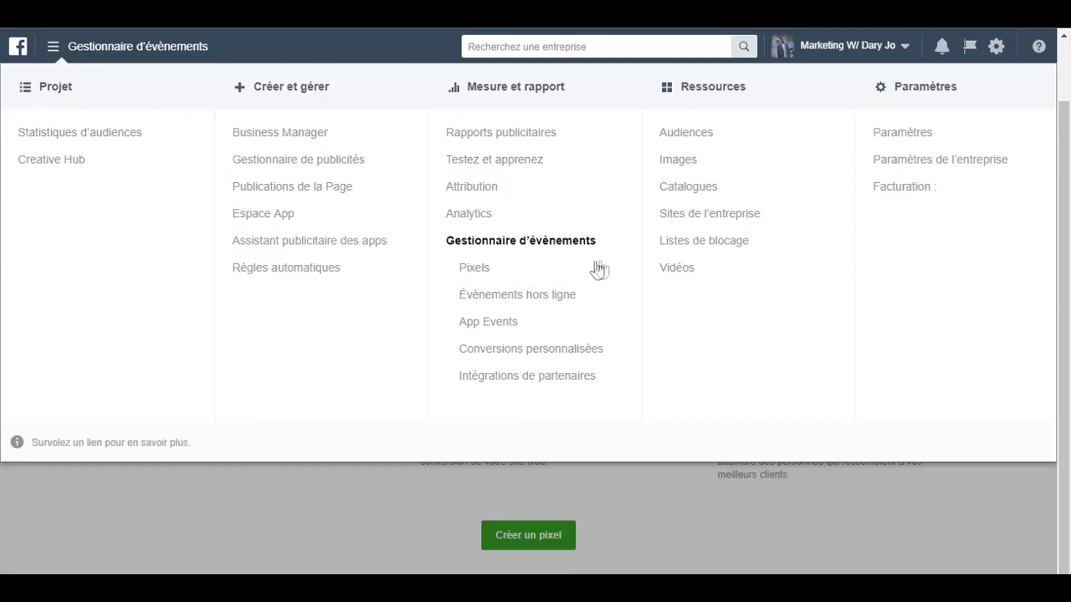
{"action": "left_click", "coordinate": [474, 266]}
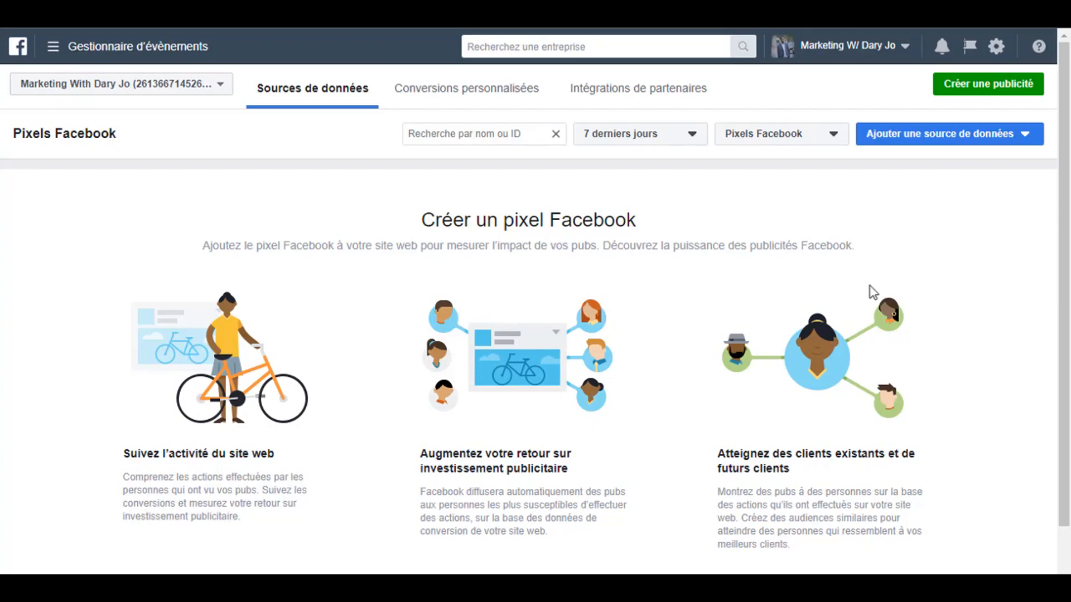
{"action": "scroll", "coordinate": [873, 301], "scroll_direction": "down", "scroll_amount": 2}
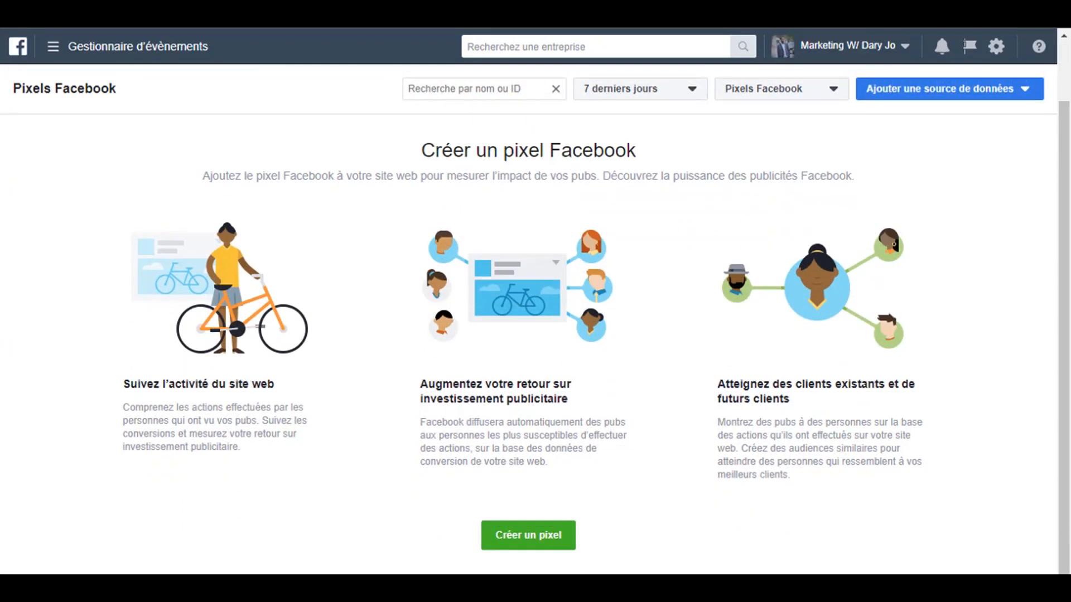
- Create a new Facebook pixel, keeping the suggested pixel name and leaving the website URL empty
{"action": "left_click", "coordinate": [523, 535]}
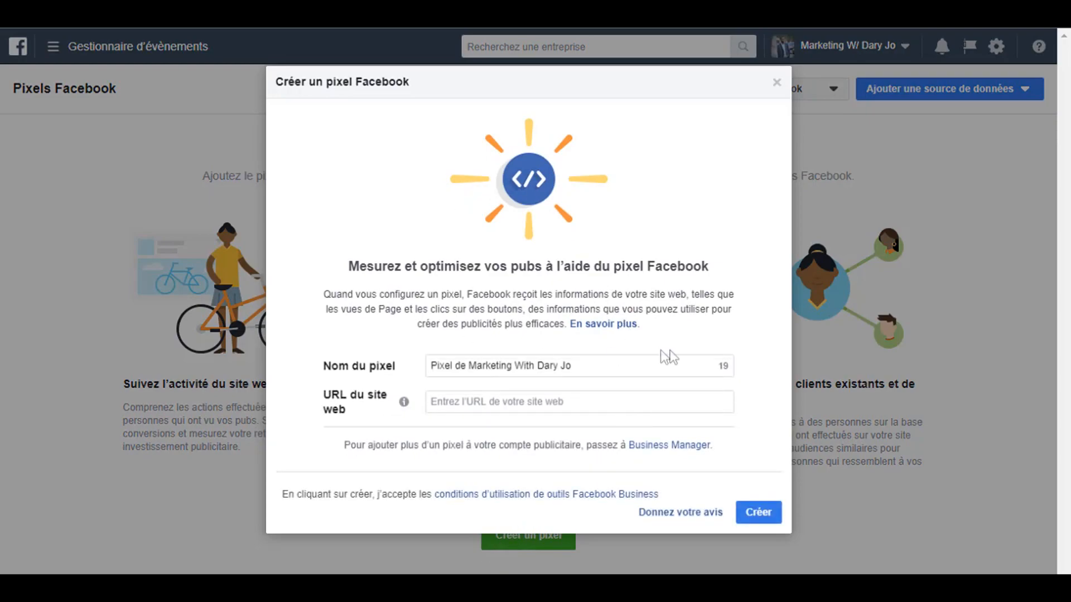
{"action": "left_click", "coordinate": [614, 368]}
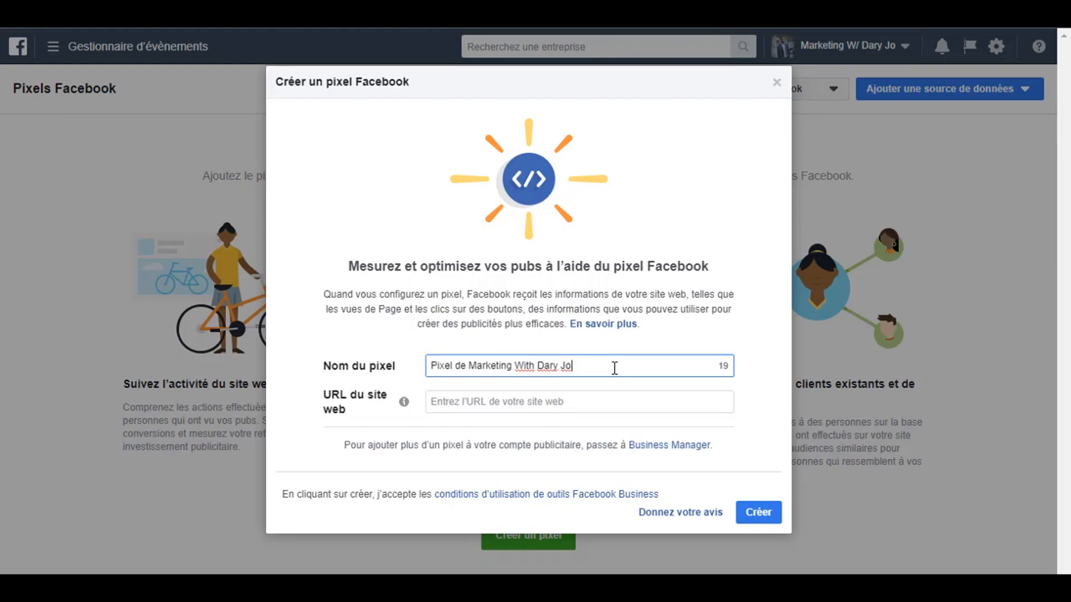
{"action": "left_click", "coordinate": [592, 404]}
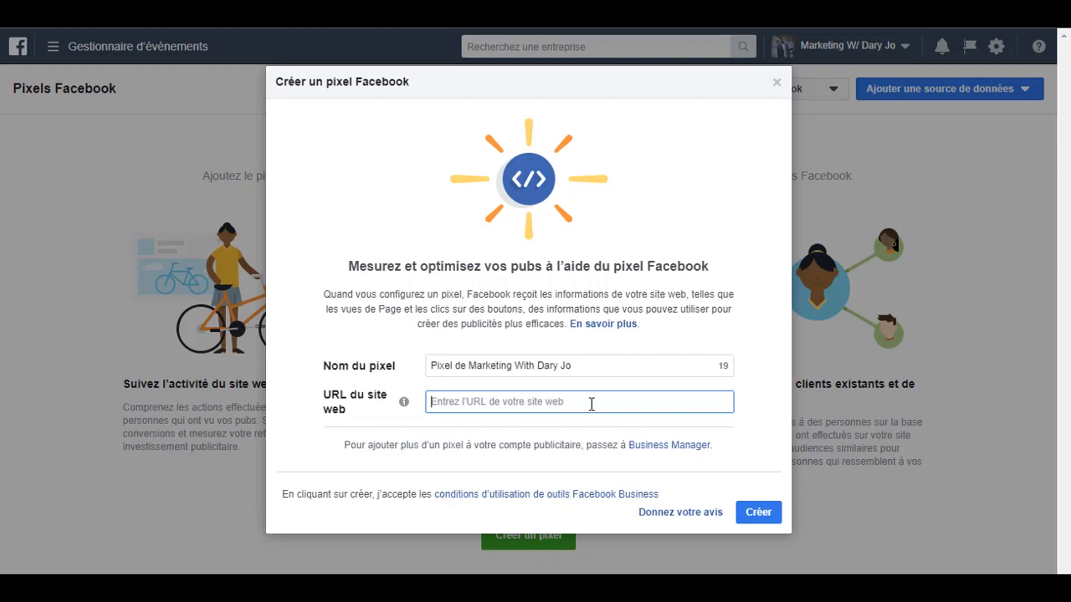
{"action": "left_click", "coordinate": [759, 512]}
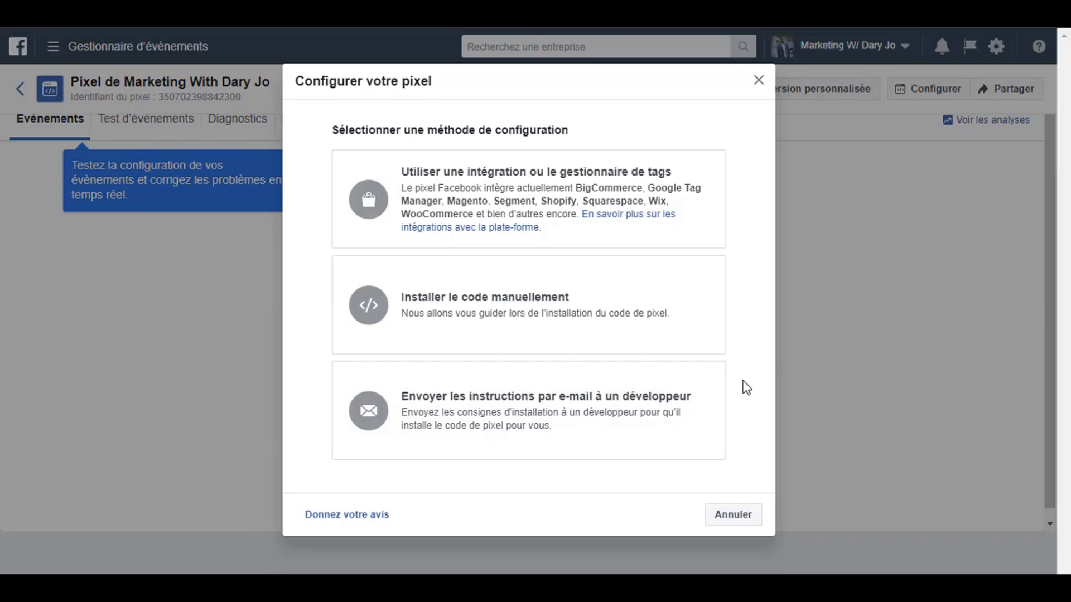
- Choose the integration or tag manager setup method, select Shopify (en ligne), and advance the connection guide to the pixel ID stage
{"action": "left_click", "coordinate": [703, 209]}
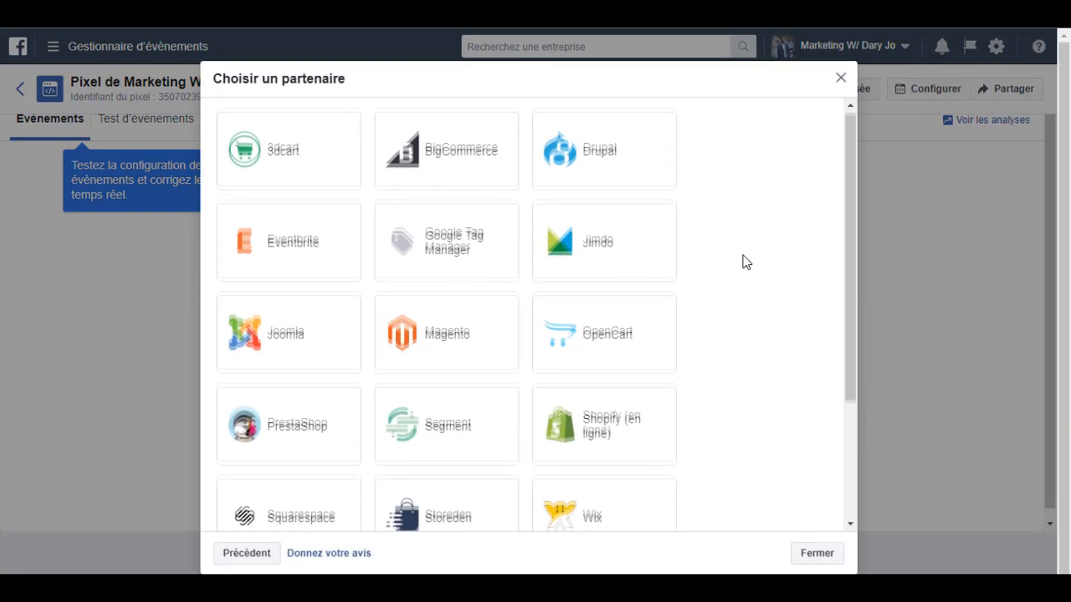
{"action": "left_click", "coordinate": [596, 426]}
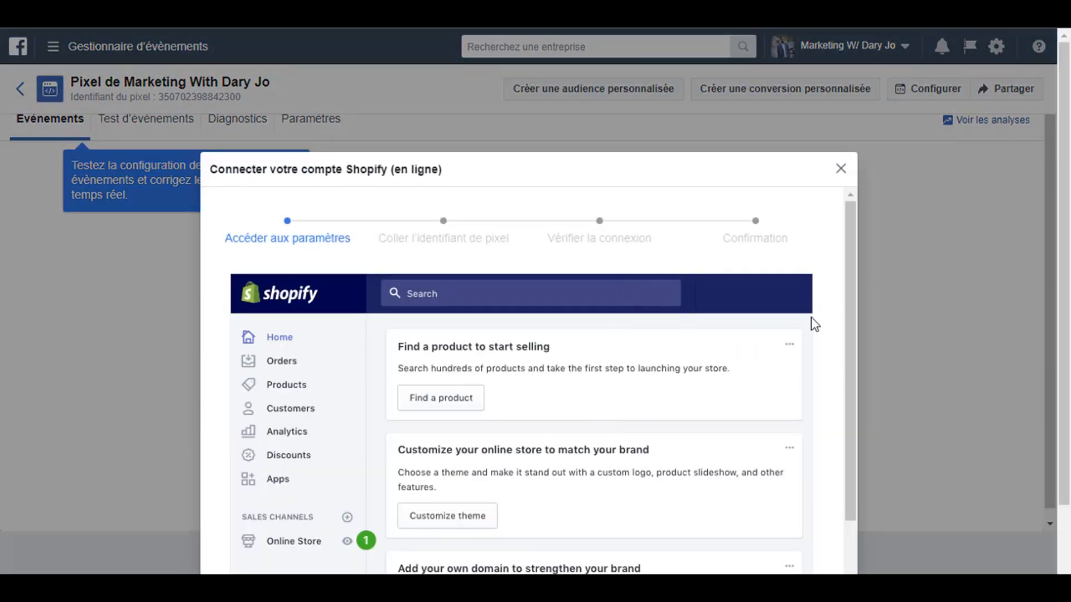
{"action": "scroll", "coordinate": [815, 327], "scroll_direction": "down", "scroll_amount": 2}
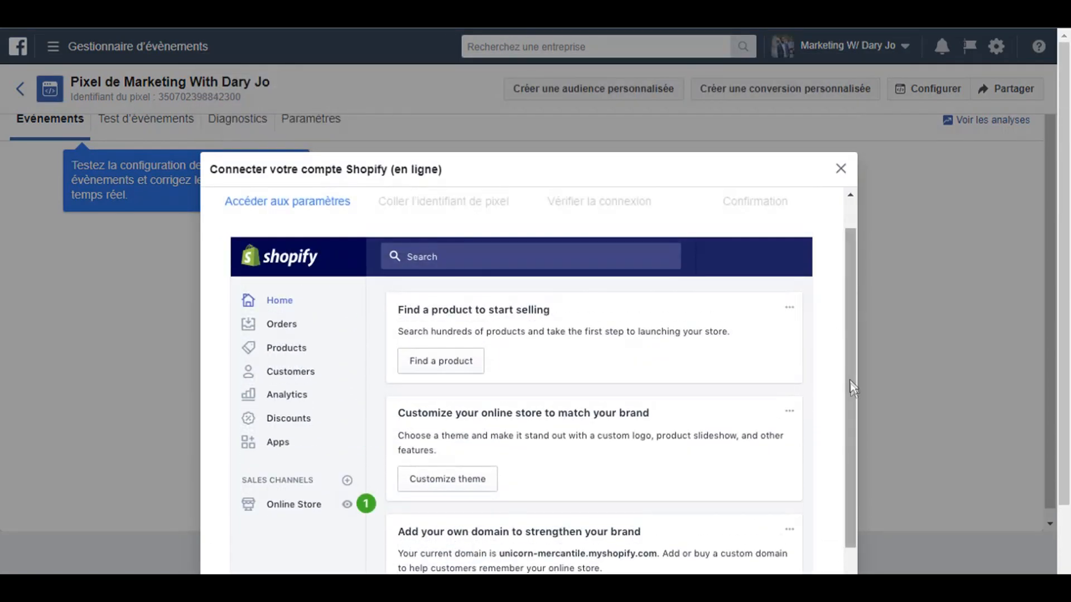
{"action": "scroll", "coordinate": [848, 379], "scroll_direction": "down", "scroll_amount": 2}
{"action": "scroll", "coordinate": [817, 444], "scroll_direction": "down", "scroll_amount": 2}
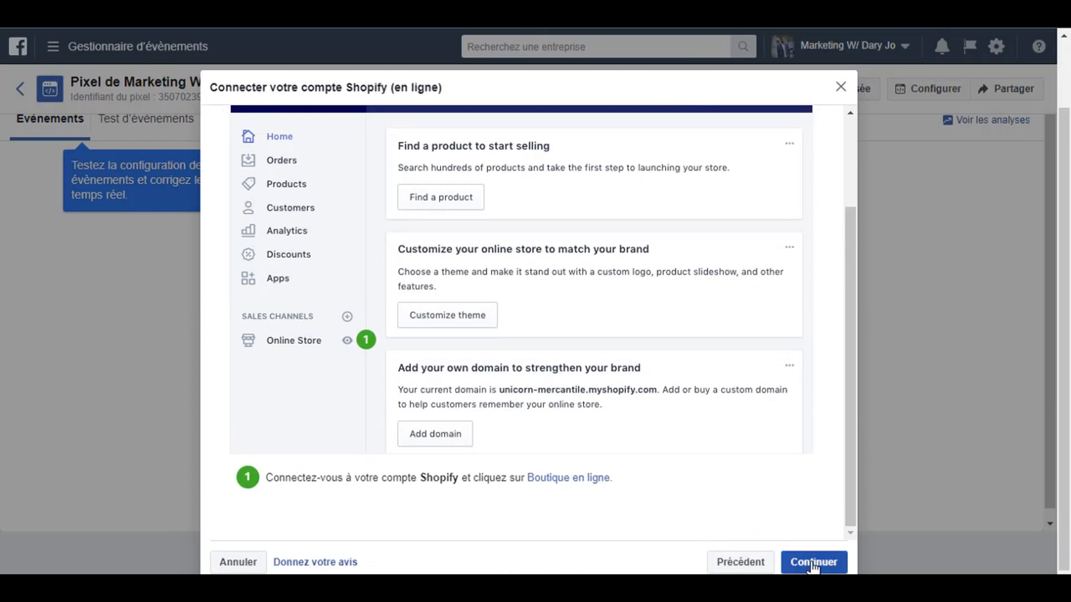
{"action": "left_click", "coordinate": [808, 563]}
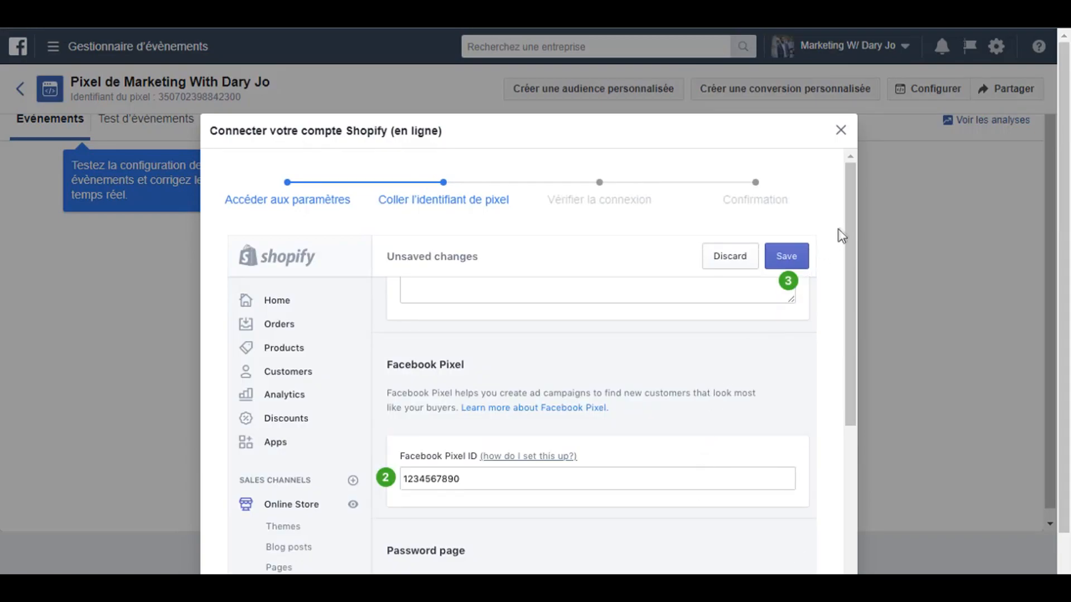
- Review the guide's instructions for pasting the pixel ID into Shopify and select the new pixel's ID for copying
{"action": "scroll", "coordinate": [844, 187], "scroll_direction": "down", "scroll_amount": 2}
{"action": "scroll", "coordinate": [842, 234], "scroll_direction": "up", "scroll_amount": 2}
{"action": "left_click_drag", "start_coordinate": [846, 267], "coordinate": [858, 406]}
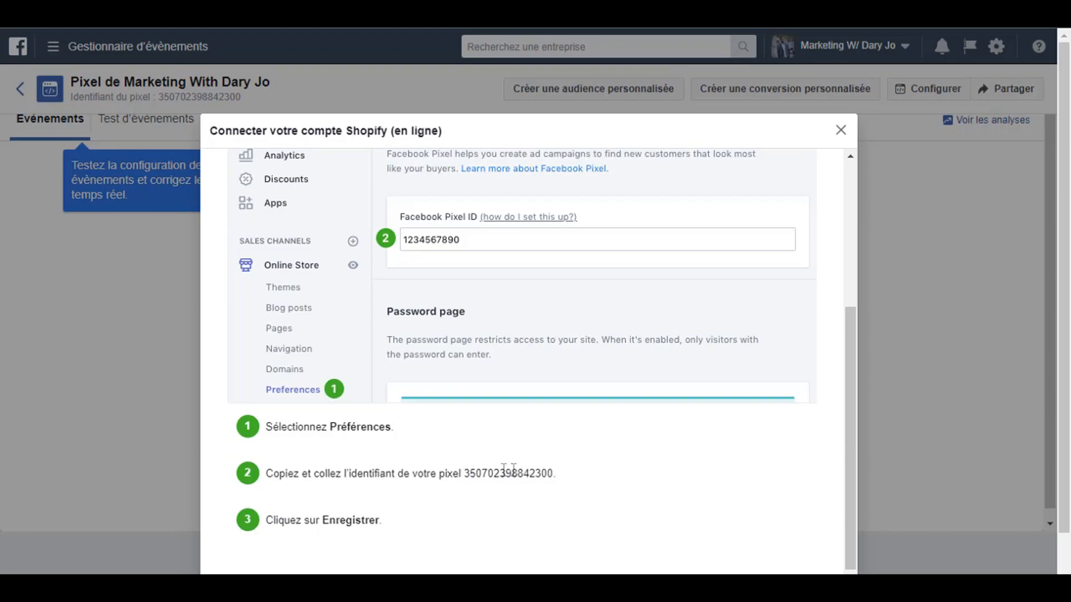
{"action": "left_click_drag", "start_coordinate": [464, 473], "coordinate": [554, 472]}
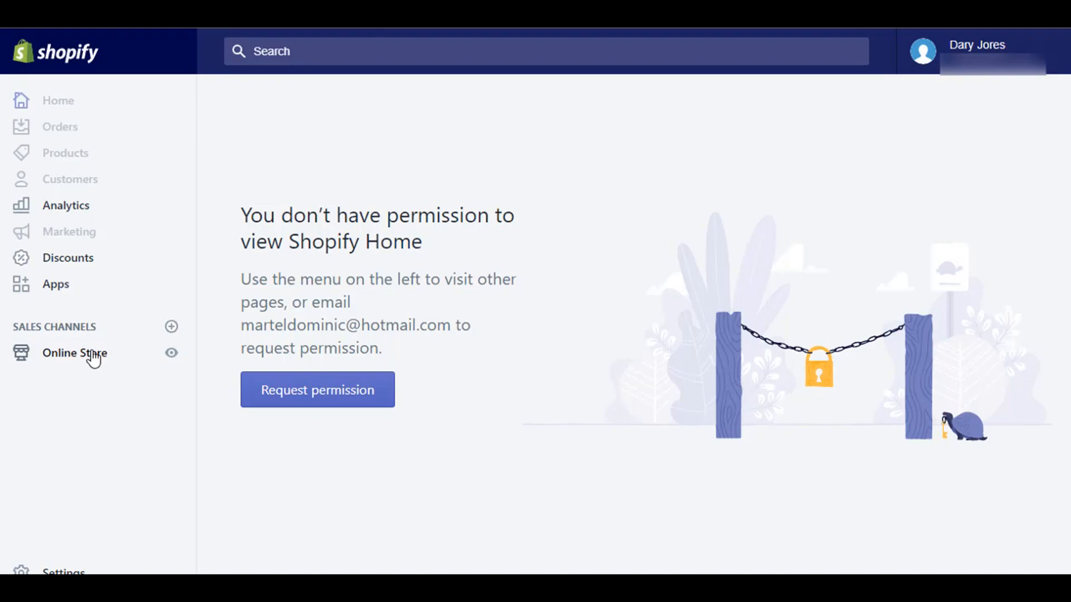
- Switch to the Shopify admin and open the Online Store preferences at the Facebook Pixel section
{"action": "left_click", "coordinate": [92, 360]}
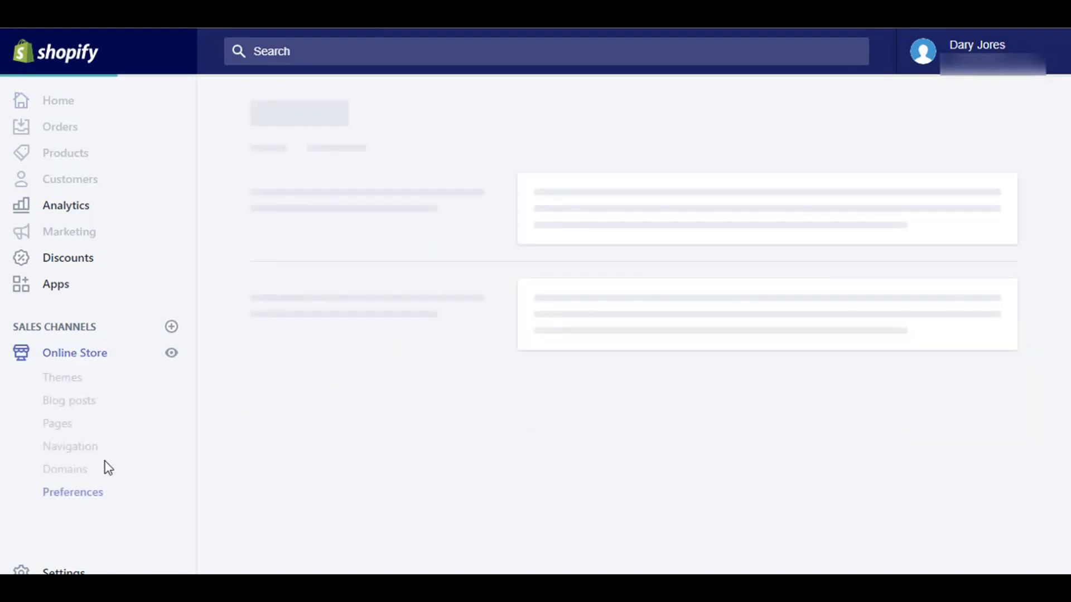
{"action": "left_click", "coordinate": [84, 494]}
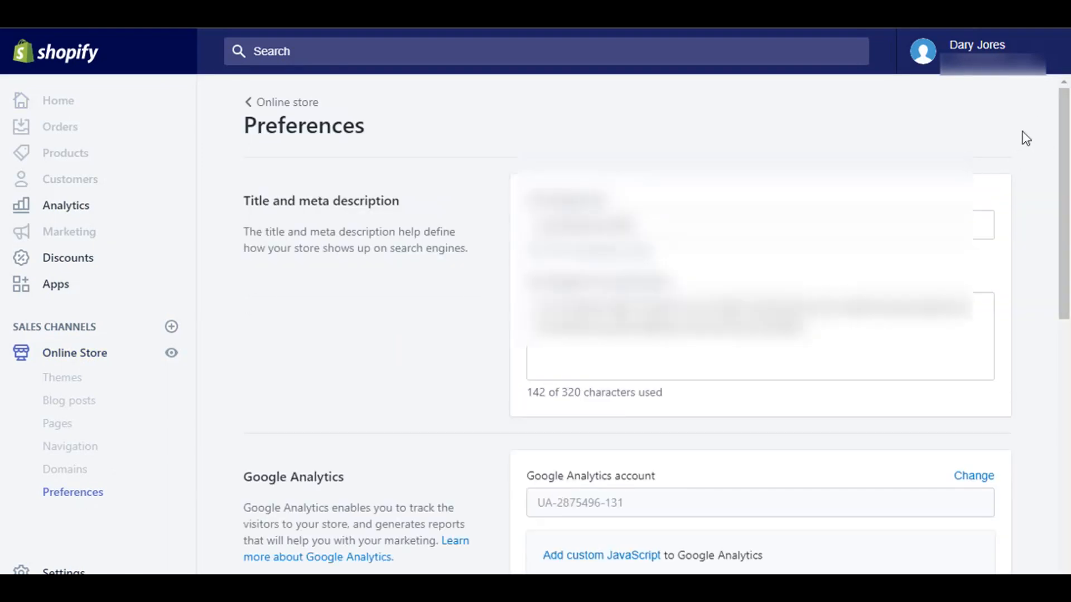
{"action": "left_click_drag", "start_coordinate": [1064, 110], "coordinate": [1040, 258]}
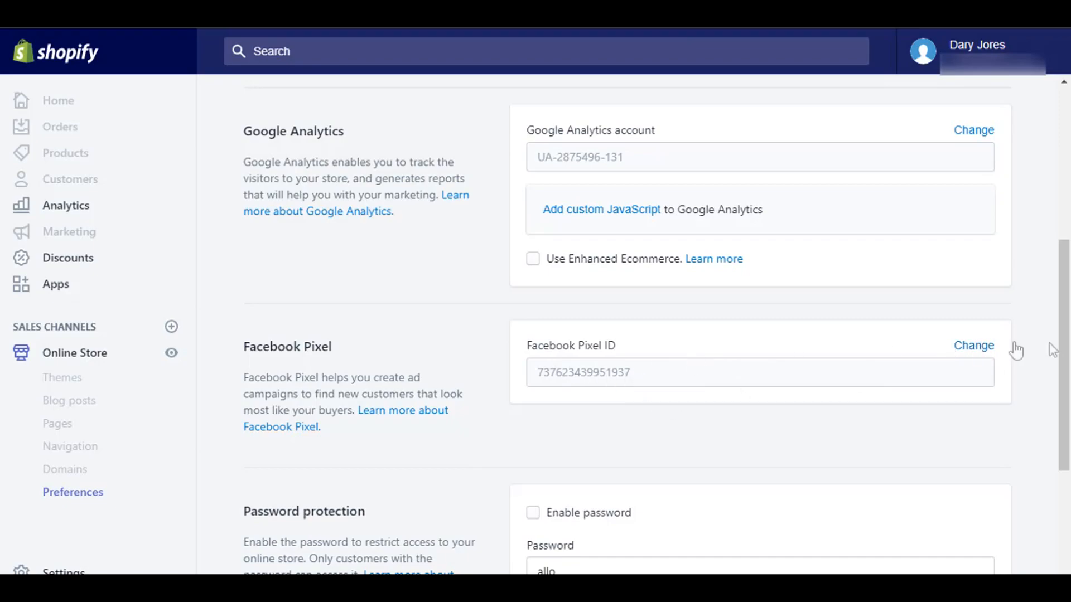
- Open the store's Facebook Pixel ID for editing and inspect where the new ID goes, without replacing it
{"action": "left_click", "coordinate": [988, 348]}
{"action": "left_click", "coordinate": [671, 375]}
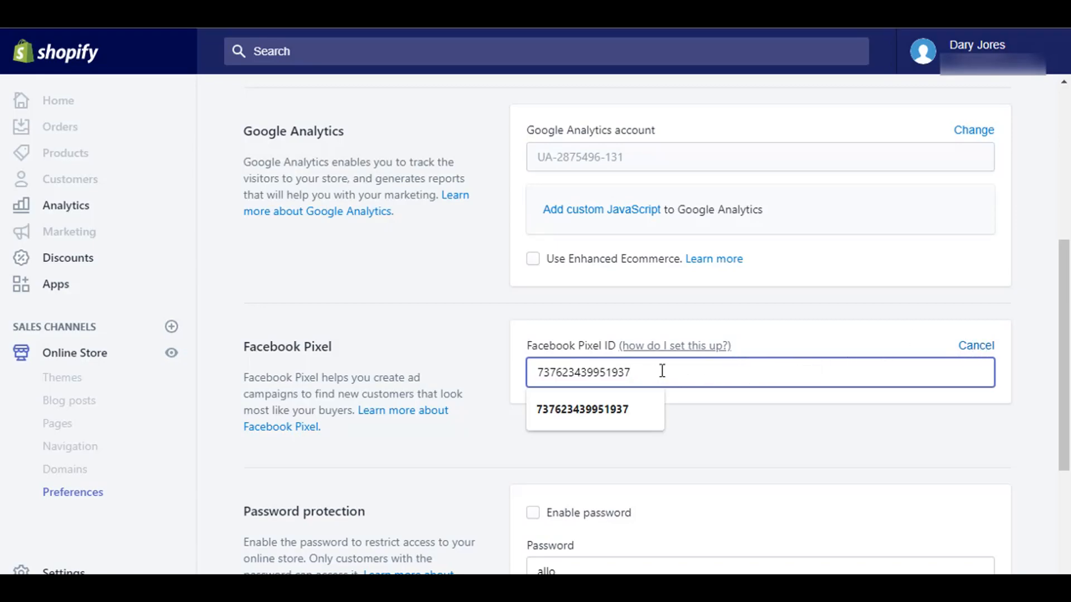
{"action": "scroll", "coordinate": [652, 450], "scroll_direction": "up", "scroll_amount": 1}
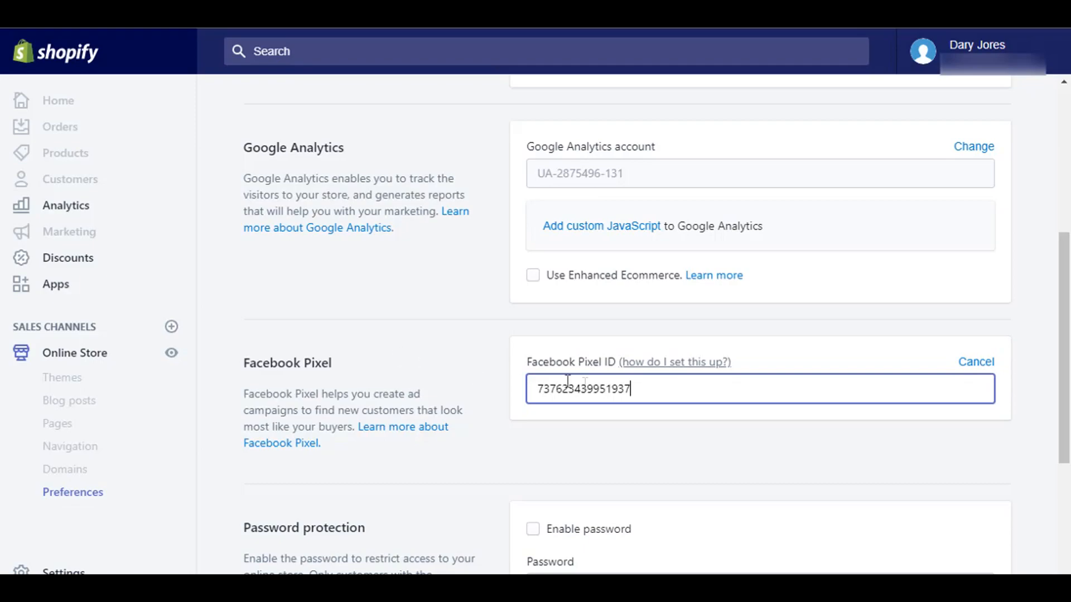
{"action": "left_click", "coordinate": [644, 388]}
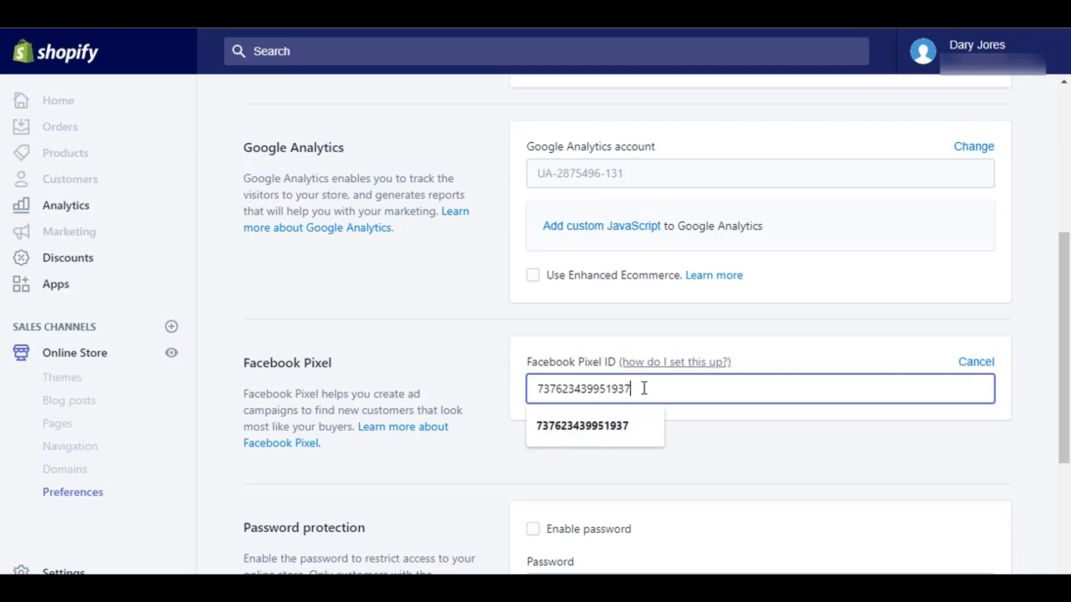
{"action": "double_click", "coordinate": [644, 389]}
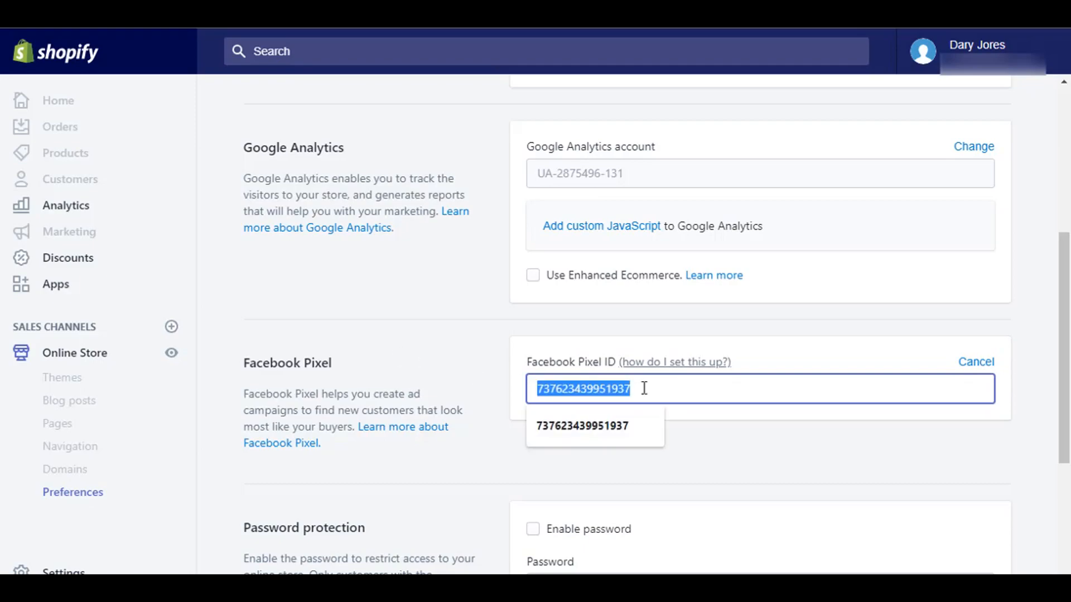
{"action": "left_click", "coordinate": [644, 389]}
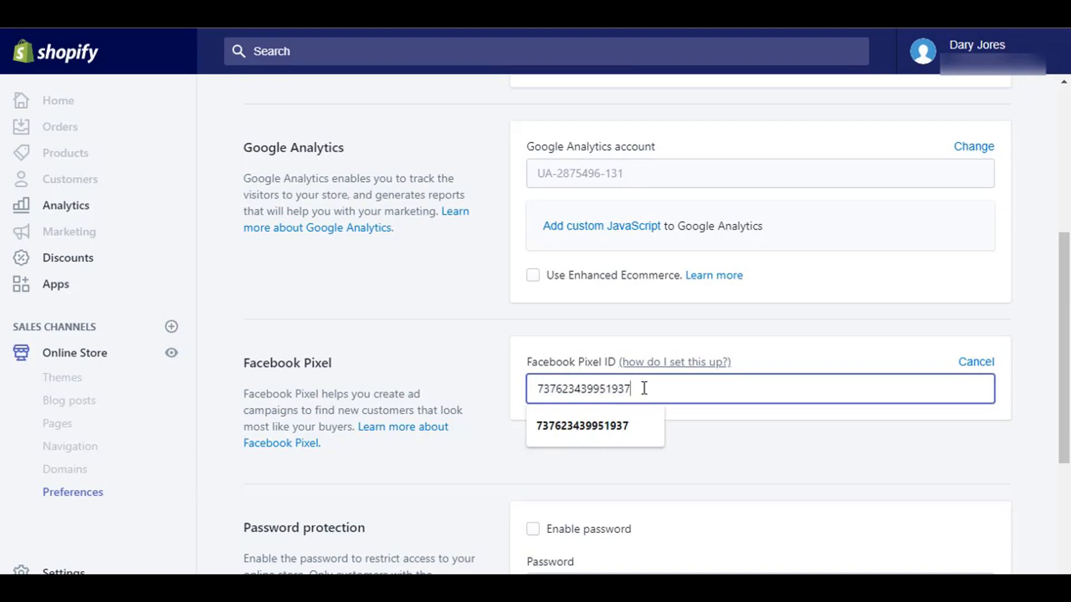
{"action": "left_click_drag", "start_coordinate": [1064, 239], "coordinate": [1030, 488]}
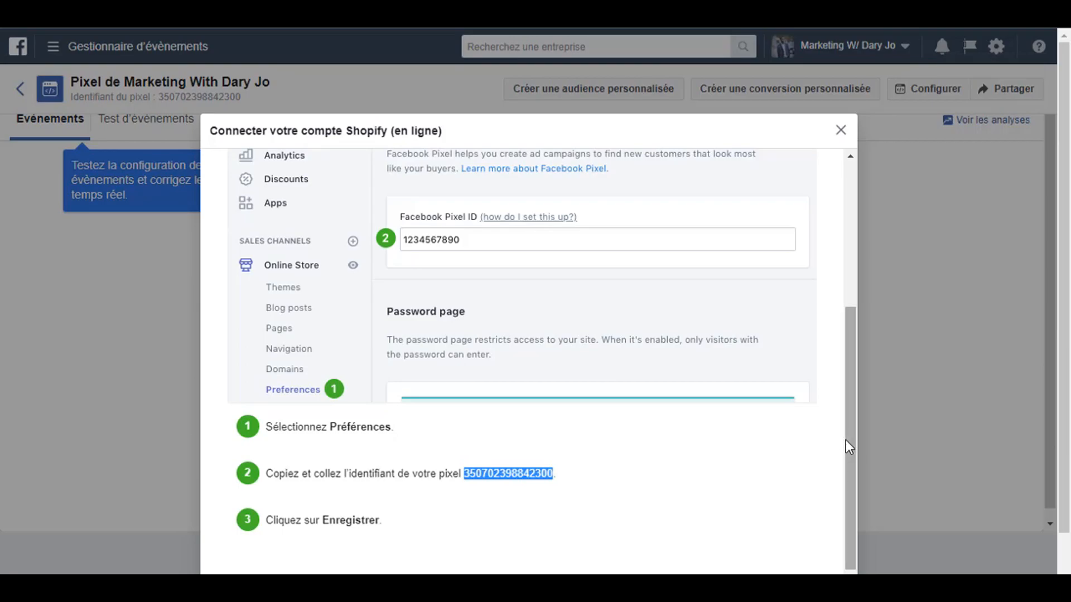
- Return to the Events Manager, close the Shopify connection guide, and choose manual code installation for the pixel
{"action": "left_click_drag", "start_coordinate": [845, 440], "coordinate": [839, 214]}
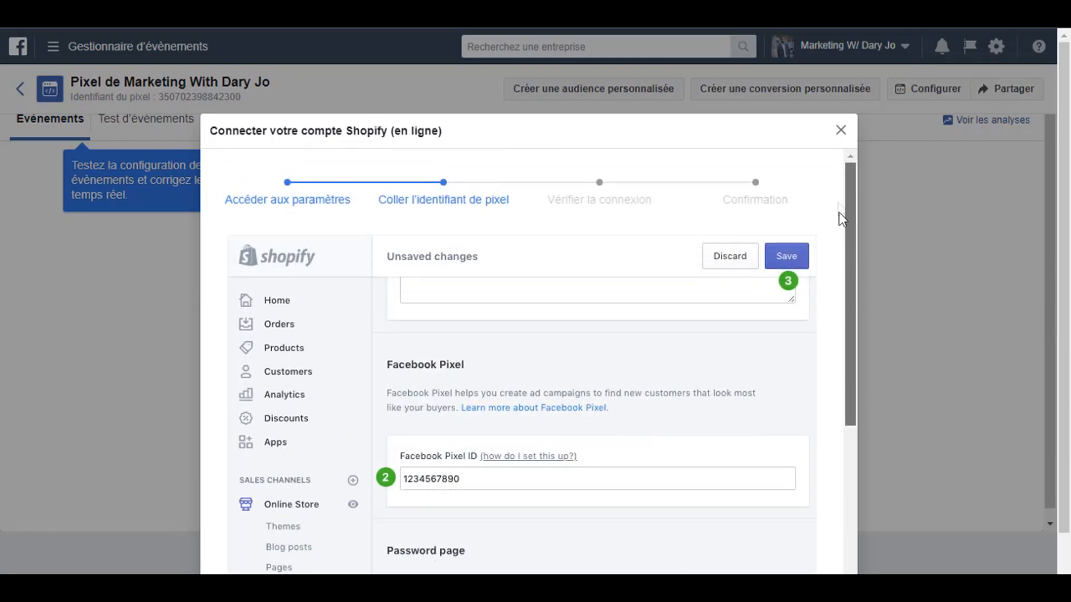
{"action": "left_click", "coordinate": [840, 131]}
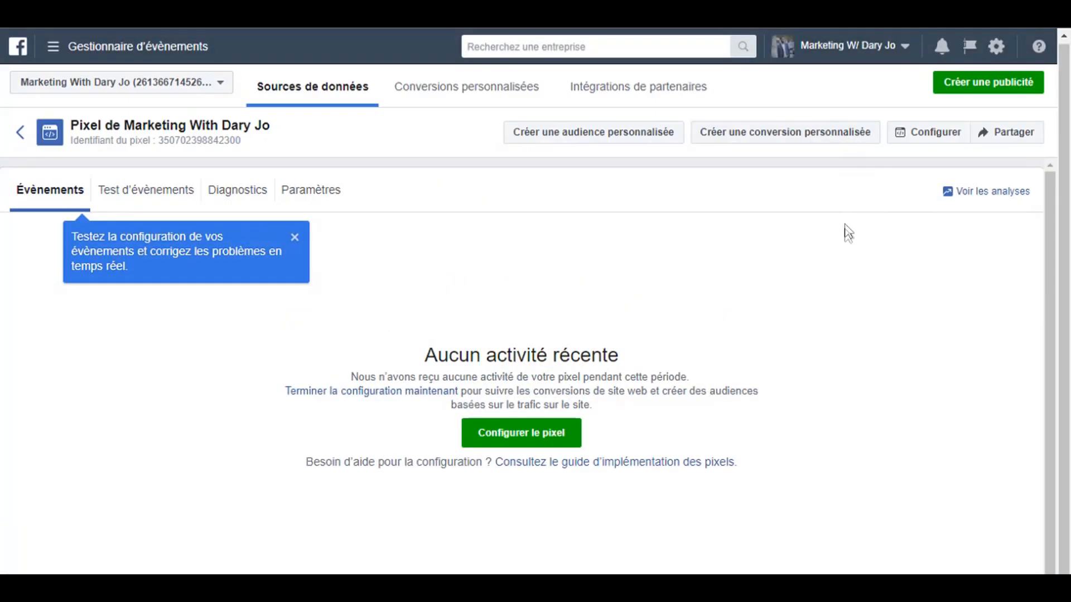
{"action": "left_click", "coordinate": [546, 443]}
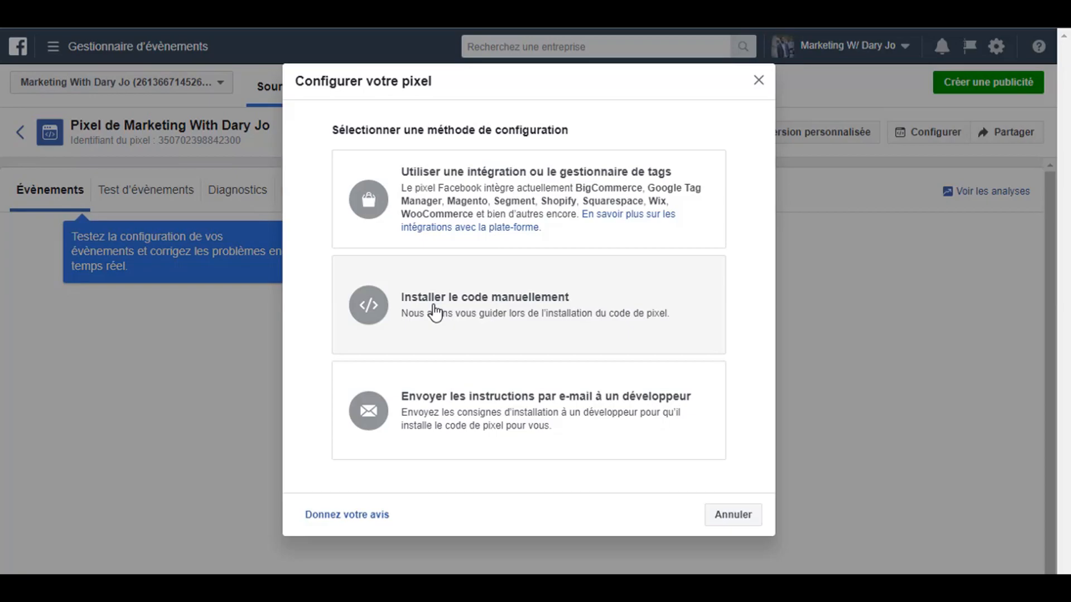
{"action": "left_click", "coordinate": [547, 310]}
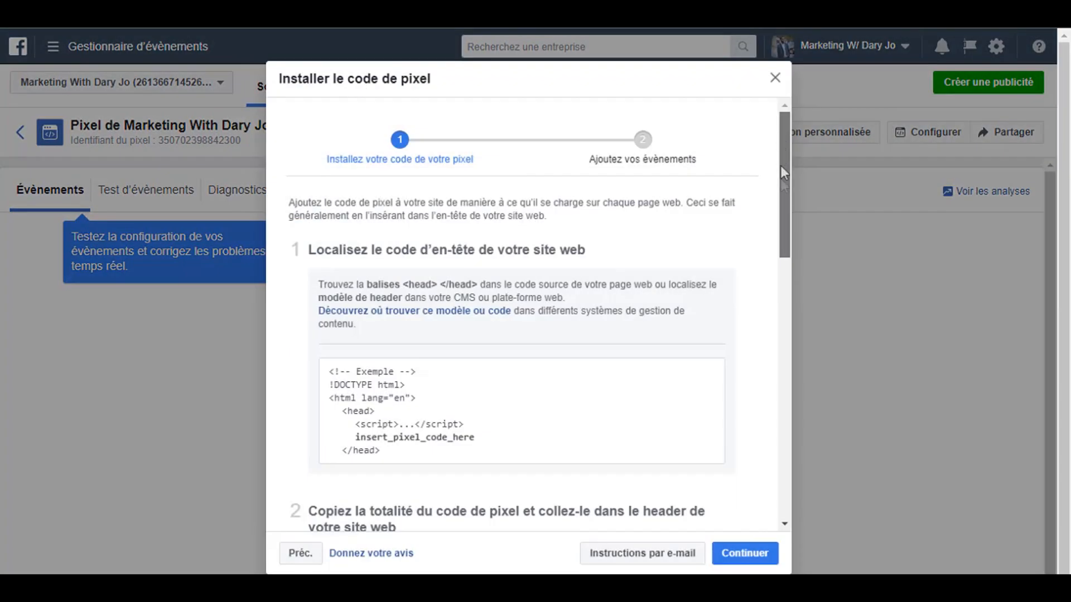
- Copy the complete Facebook pixel base code to the clipboard from the installation instructions
{"action": "left_click_drag", "start_coordinate": [781, 165], "coordinate": [792, 272]}
{"action": "mouse_move", "coordinate": [482, 286]}
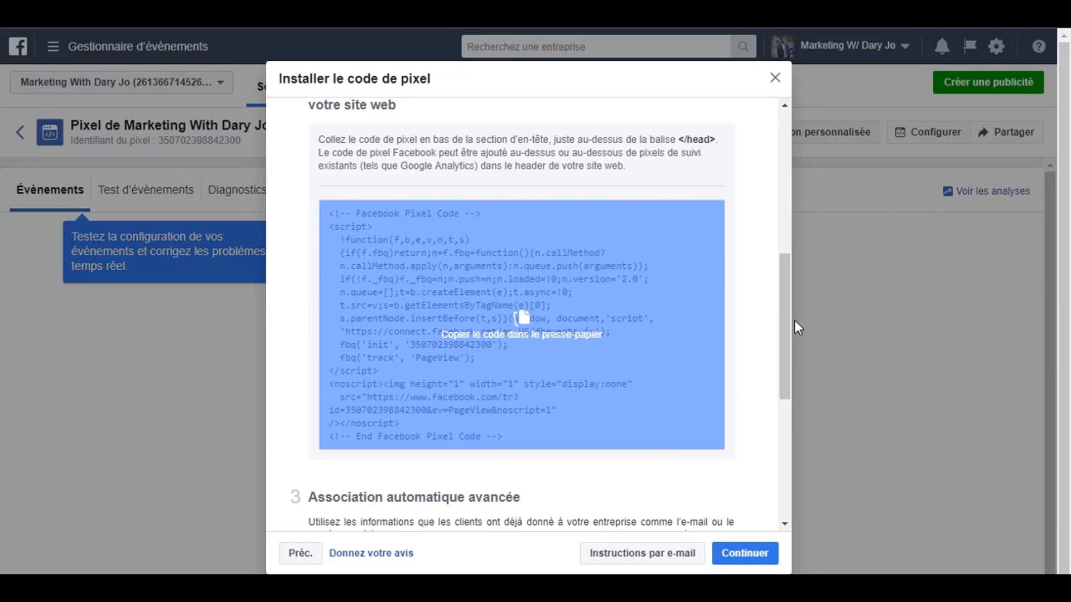
{"action": "left_click", "coordinate": [519, 326]}
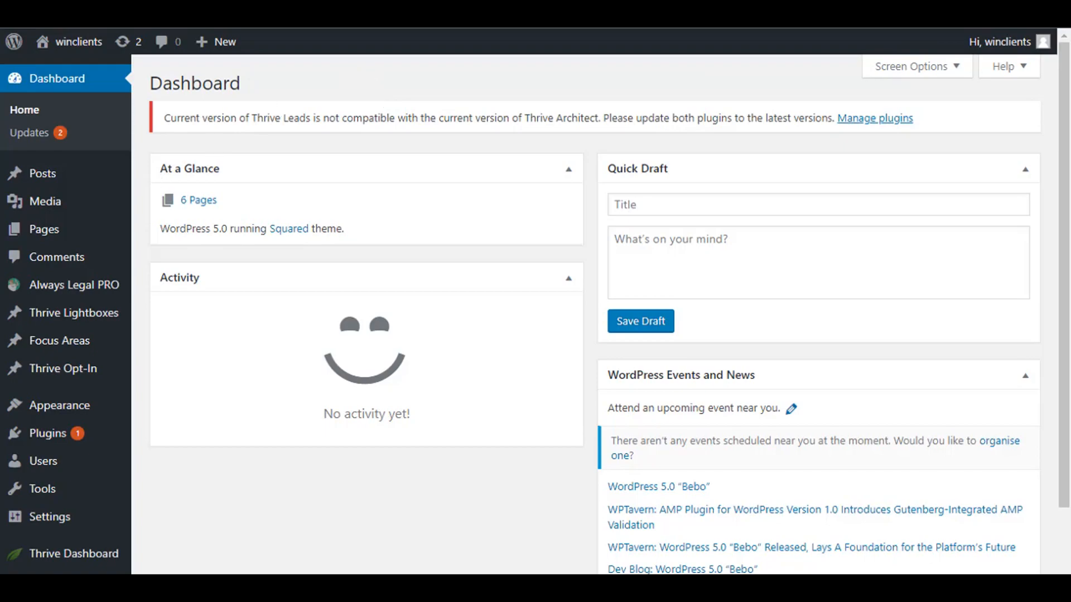
- Switch to the WordPress dashboard and open the Squared theme's Theme Header file (header.php) in the theme editor
{"action": "mouse_move", "coordinate": [68, 413]}
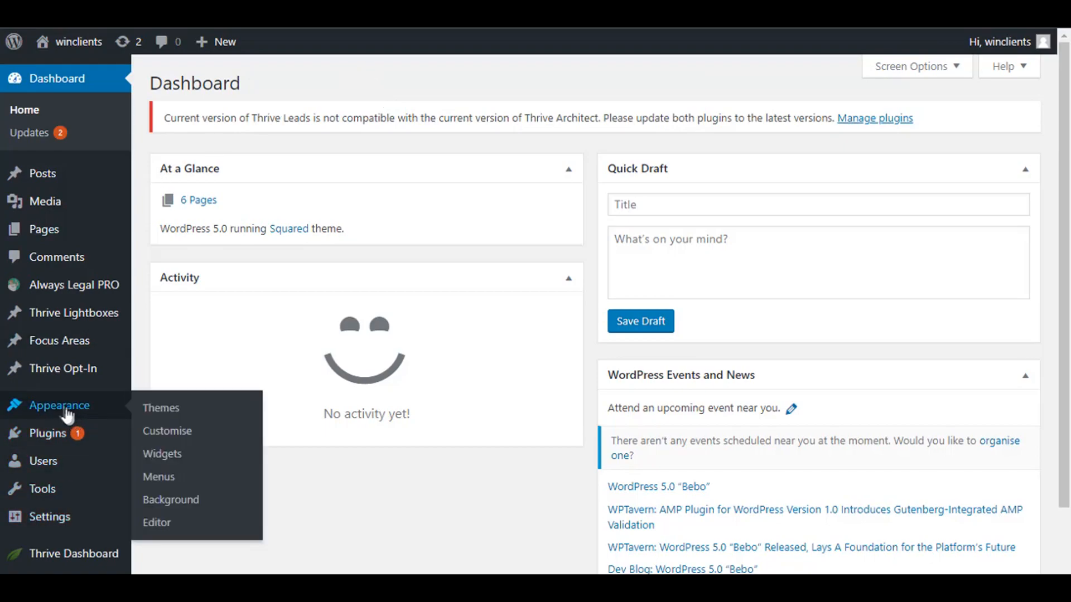
{"action": "left_click", "coordinate": [158, 524]}
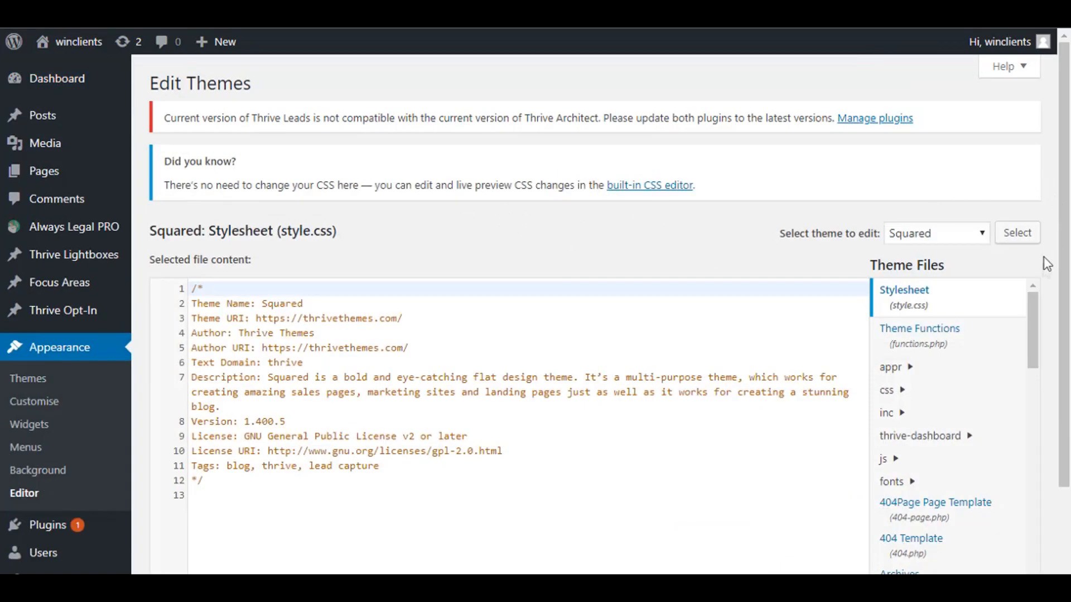
{"action": "left_click_drag", "start_coordinate": [1032, 309], "coordinate": [1028, 387]}
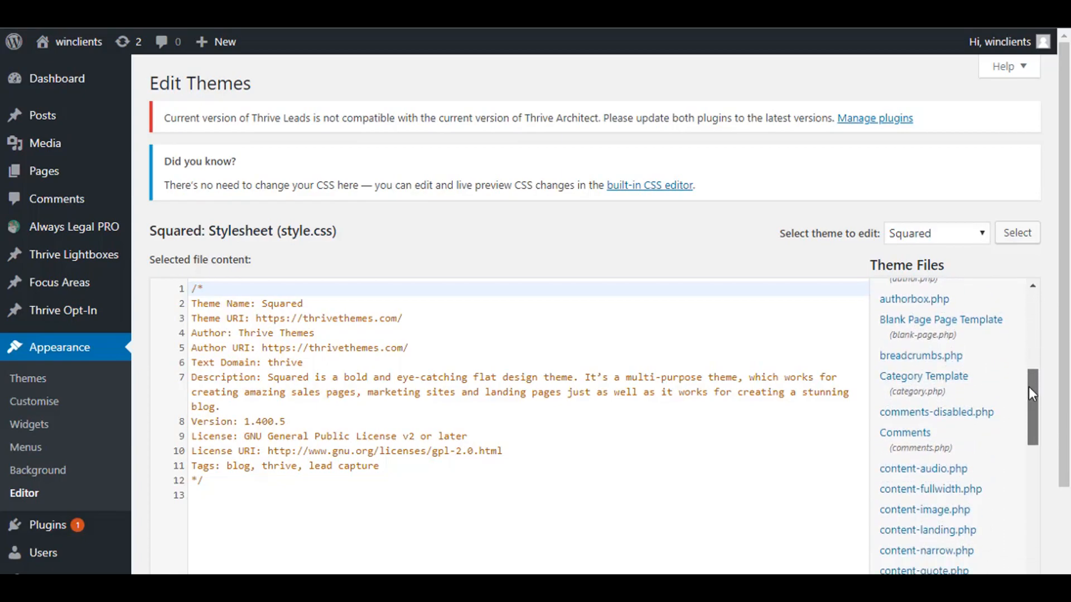
{"action": "left_click_drag", "start_coordinate": [1029, 403], "coordinate": [1029, 506]}
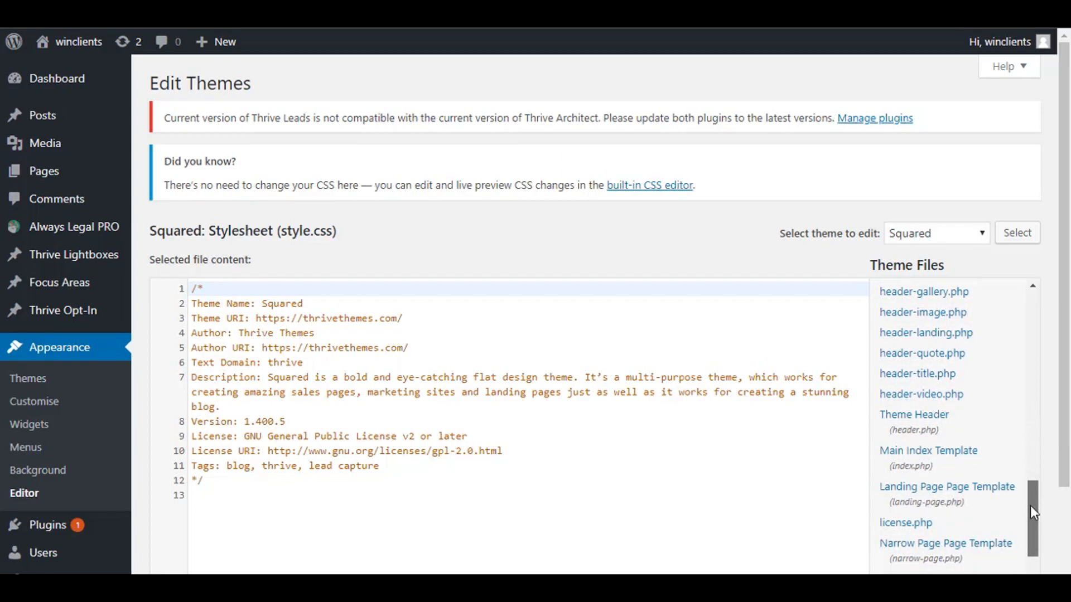
{"action": "left_click", "coordinate": [942, 426]}
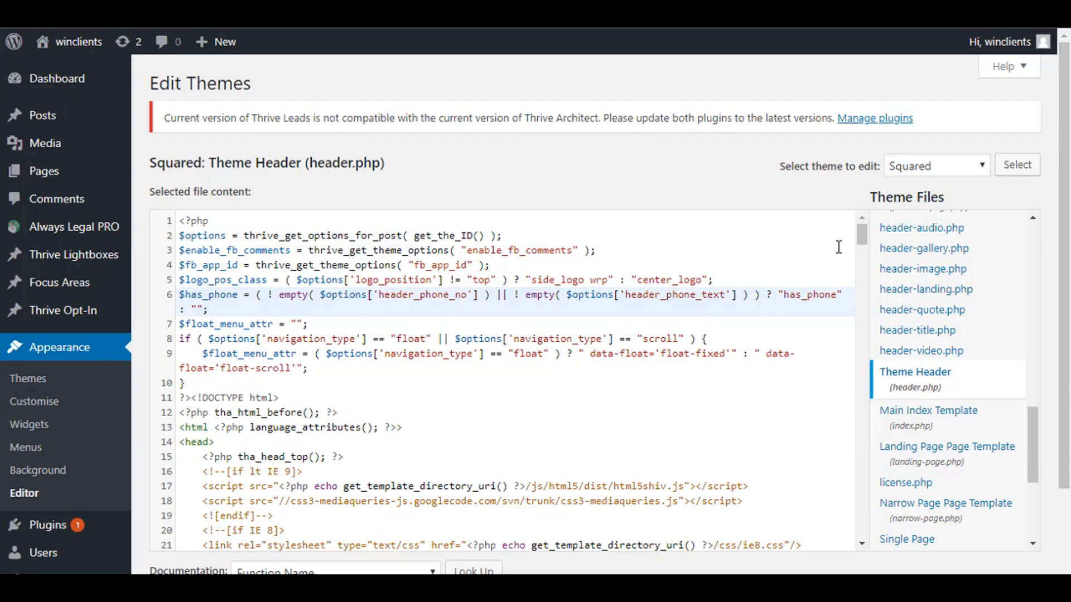
- Find the closing "</head" tag in header.php and paste the copied Facebook pixel base code on the blank line above it
{"action": "key", "text": "ctrl+f"}
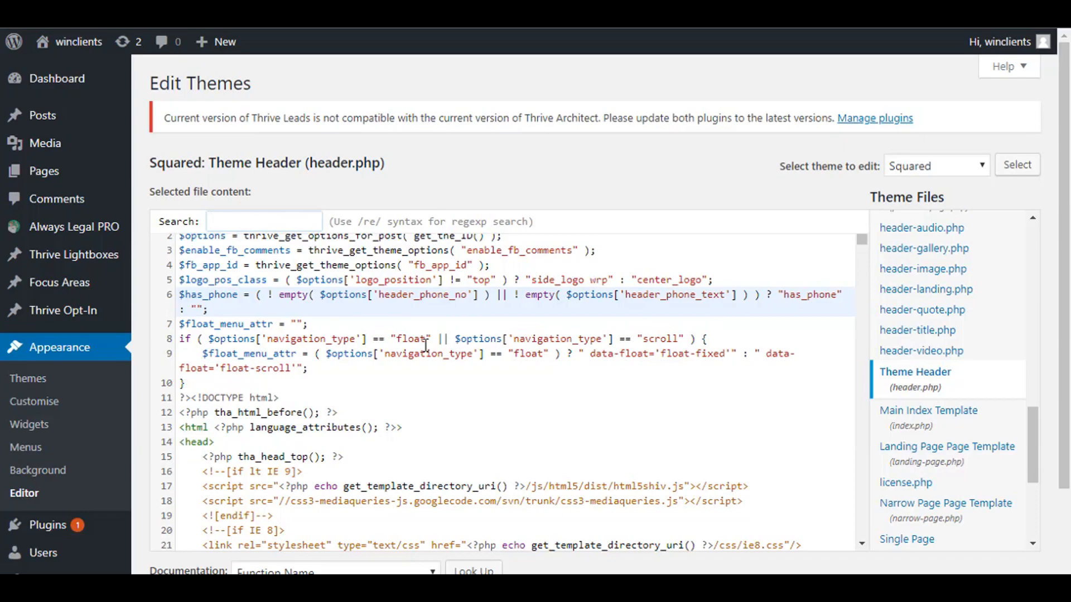
{"action": "type", "text": "</head"}
{"action": "key", "text": "Return"}
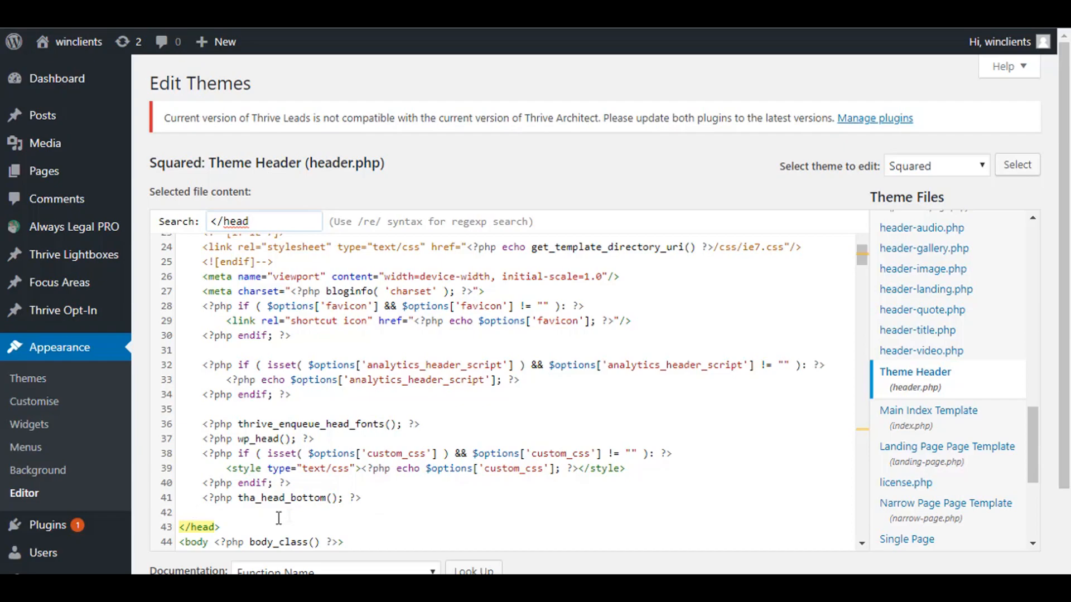
{"action": "left_click", "coordinate": [335, 510]}
{"action": "key", "text": "Return"}
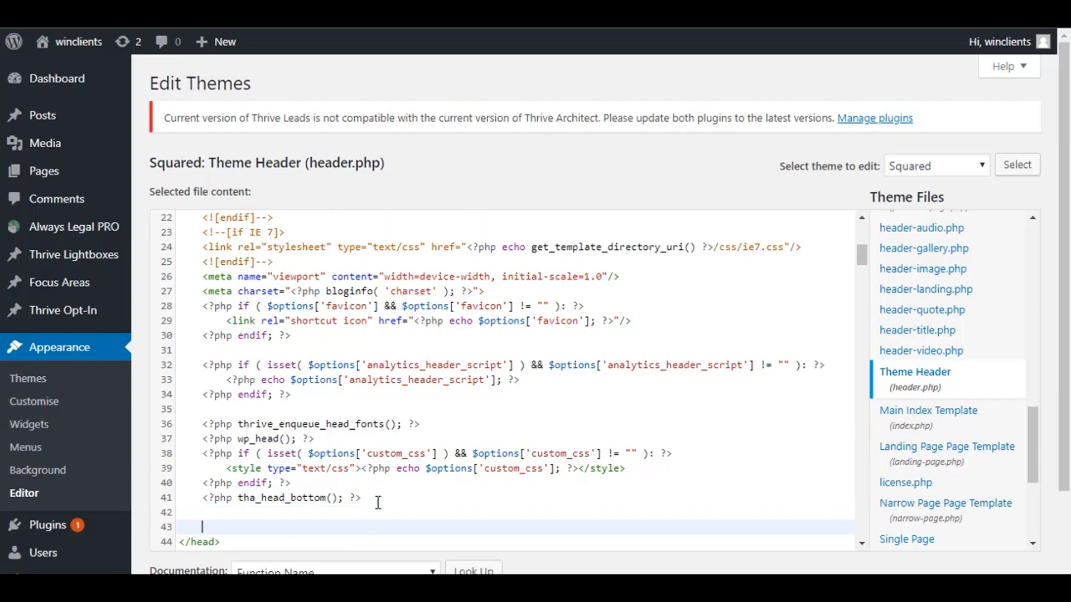
{"action": "key", "text": "Up"}
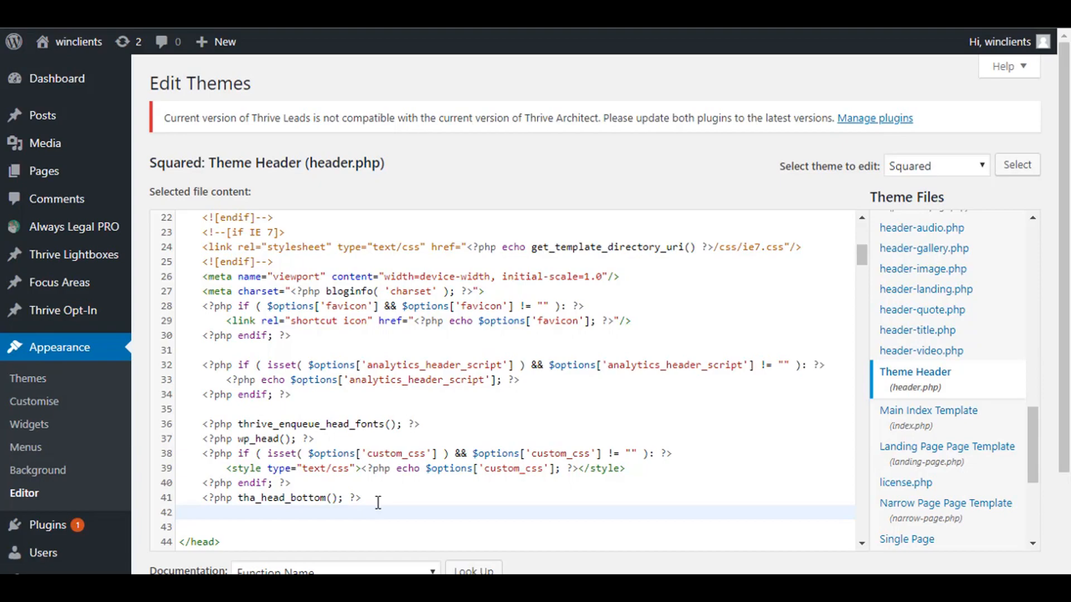
{"action": "key", "text": "ctrl+v"}
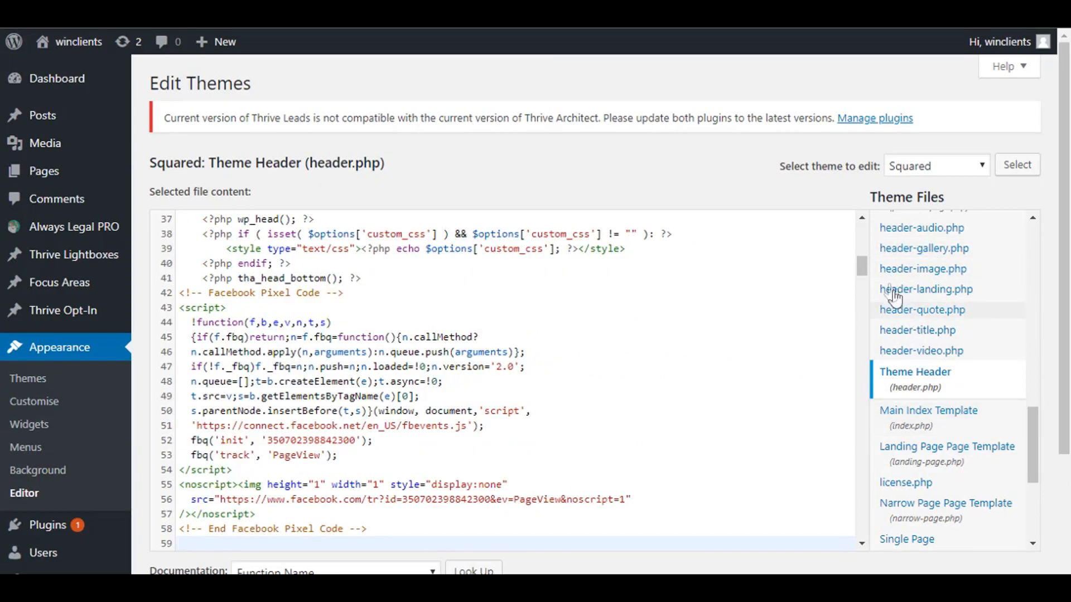
{"action": "left_click_drag", "start_coordinate": [1062, 395], "coordinate": [1065, 541]}
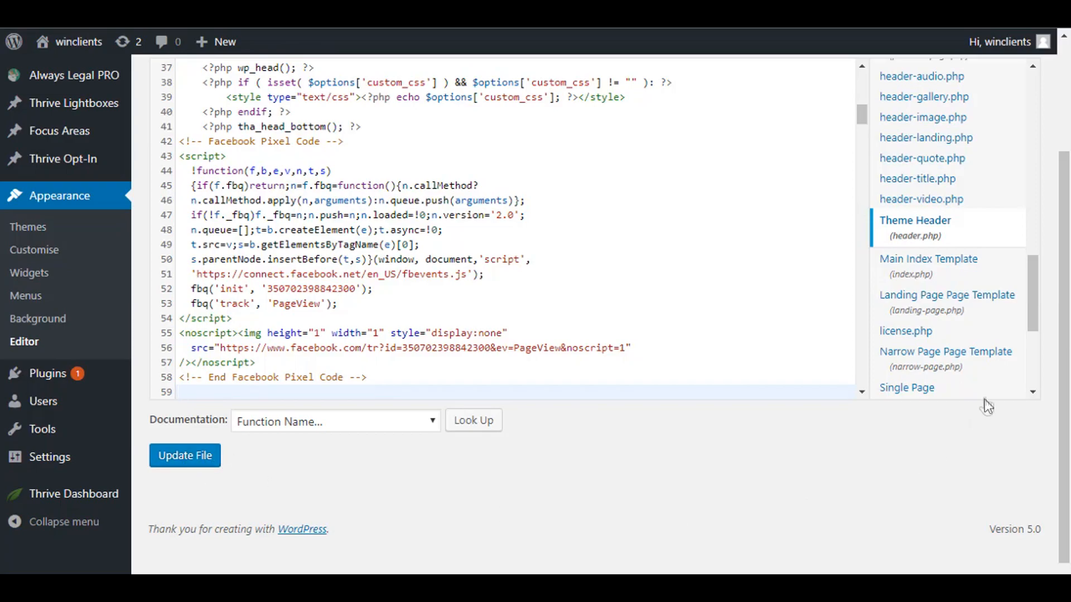
{"action": "scroll", "coordinate": [1063, 191], "scroll_direction": "up", "scroll_amount": 3}
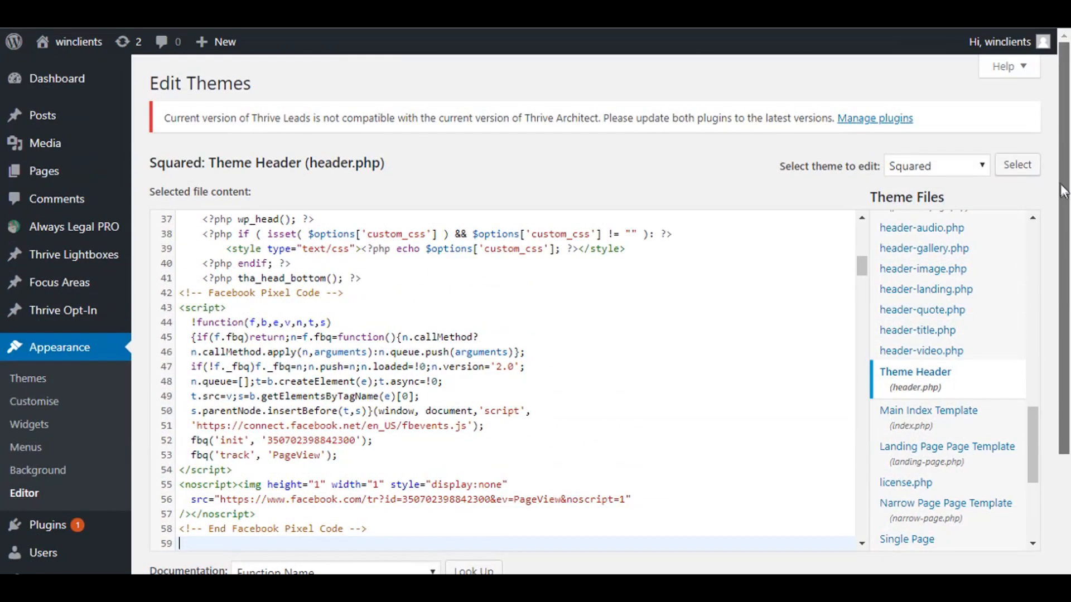